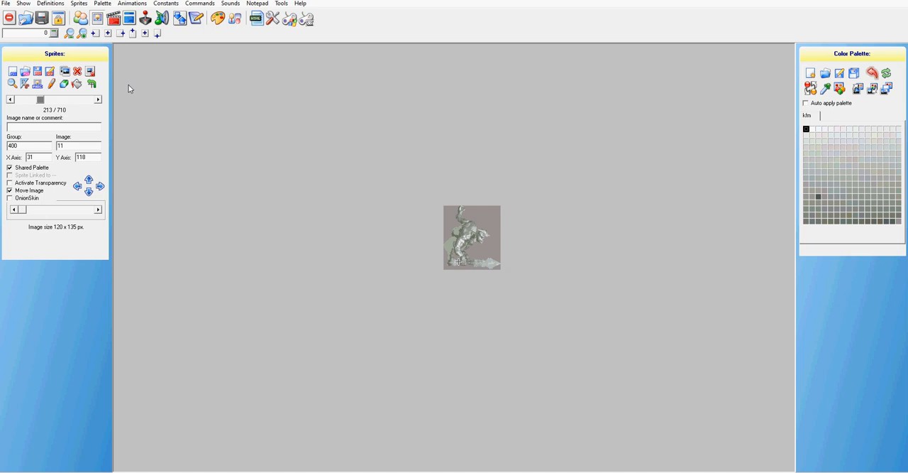
Step: Replace sprites 400,11 and 400,12 with the Asling ground pound image, moving their axes to about 39,143 and 36,144
{"action": "left_click", "coordinate": [25, 73]}
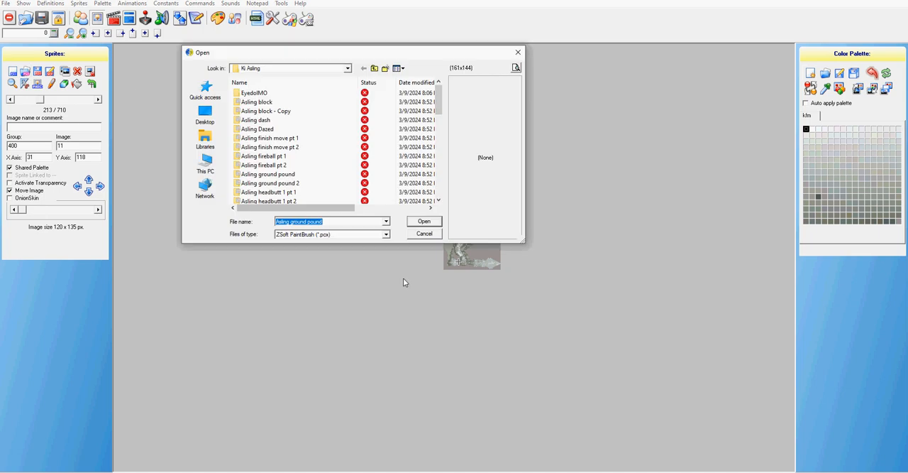
{"action": "left_click", "coordinate": [423, 221]}
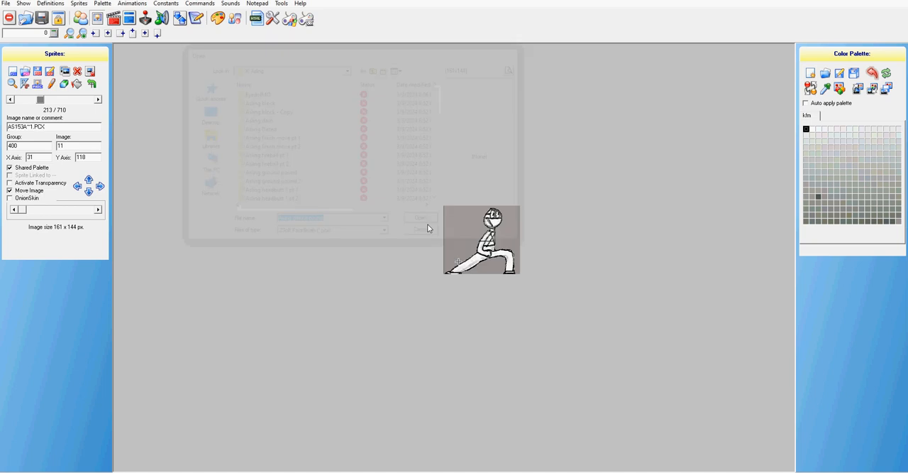
{"action": "left_click_drag", "start_coordinate": [468, 235], "coordinate": [463, 237]}
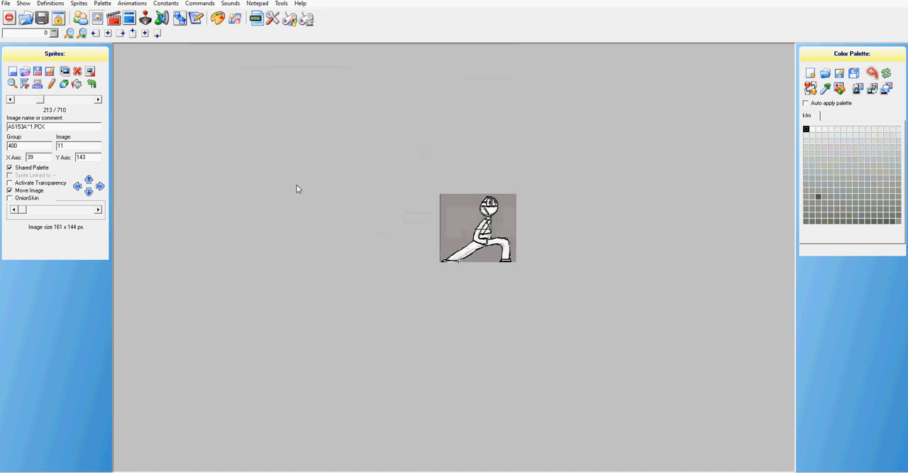
{"action": "left_click", "coordinate": [99, 100]}
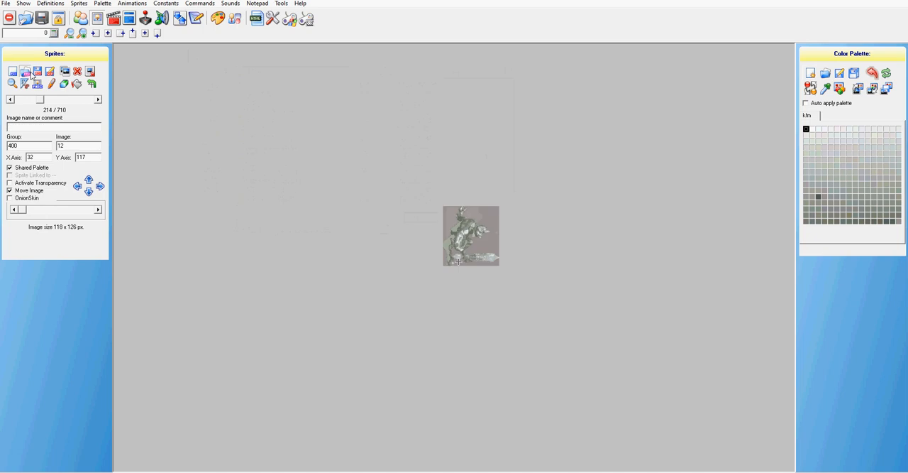
{"action": "left_click", "coordinate": [28, 73]}
{"action": "left_click", "coordinate": [420, 222]}
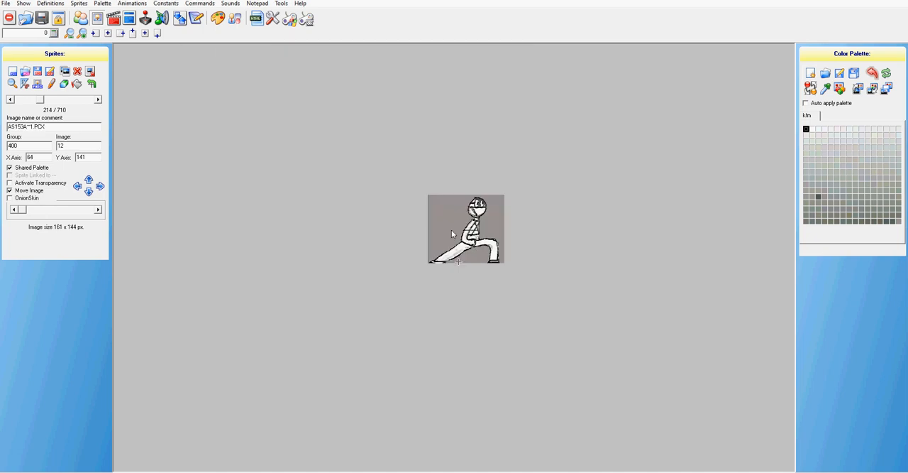
{"action": "left_click_drag", "start_coordinate": [451, 230], "coordinate": [466, 233]}
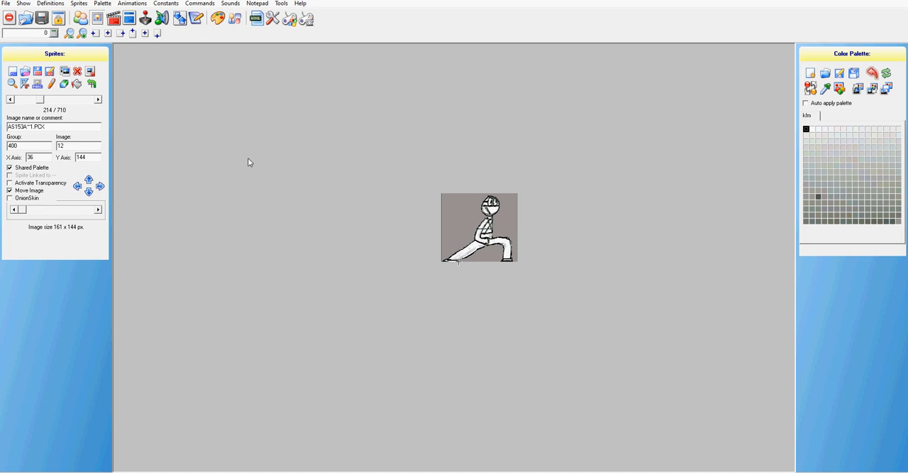
Step: Replace sprites 400,13 and 400,14 with the Asling ground pound image, moving their axes to about 35,144 and 39,144
{"action": "left_click", "coordinate": [98, 100]}
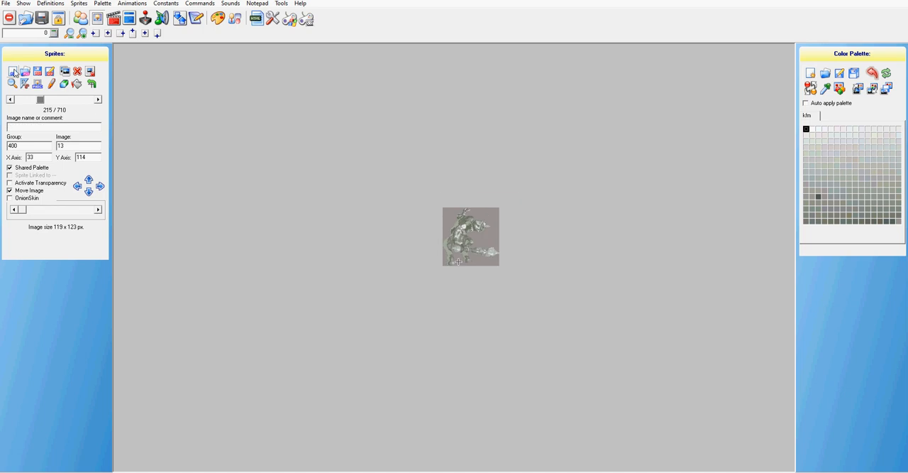
{"action": "left_click", "coordinate": [12, 72]}
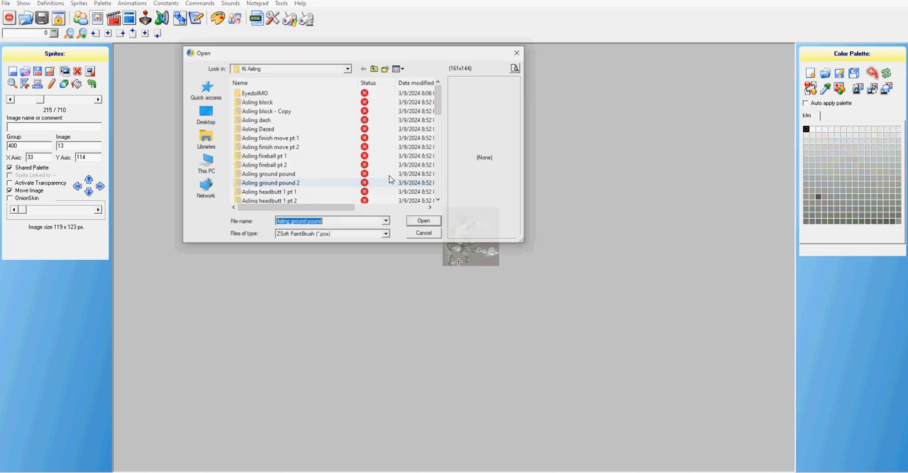
{"action": "left_click", "coordinate": [425, 222]}
{"action": "left_click_drag", "start_coordinate": [502, 242], "coordinate": [501, 226]}
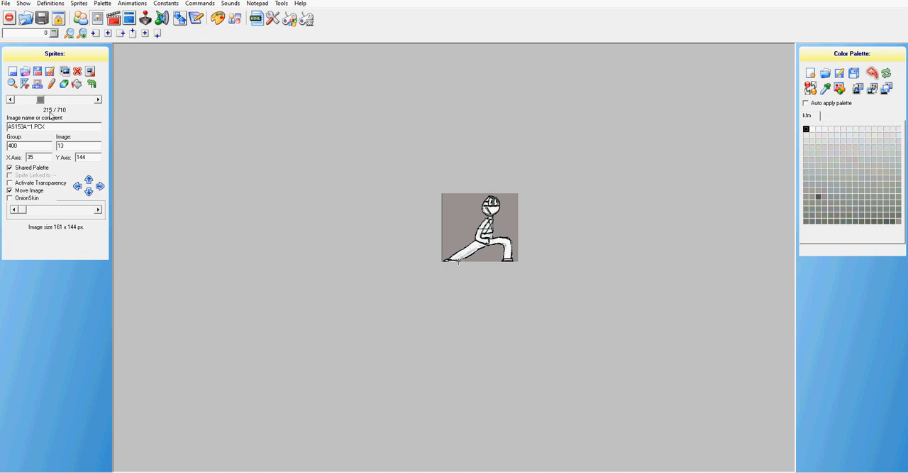
{"action": "left_click", "coordinate": [98, 100]}
{"action": "left_click", "coordinate": [26, 72]}
{"action": "left_click", "coordinate": [416, 220]}
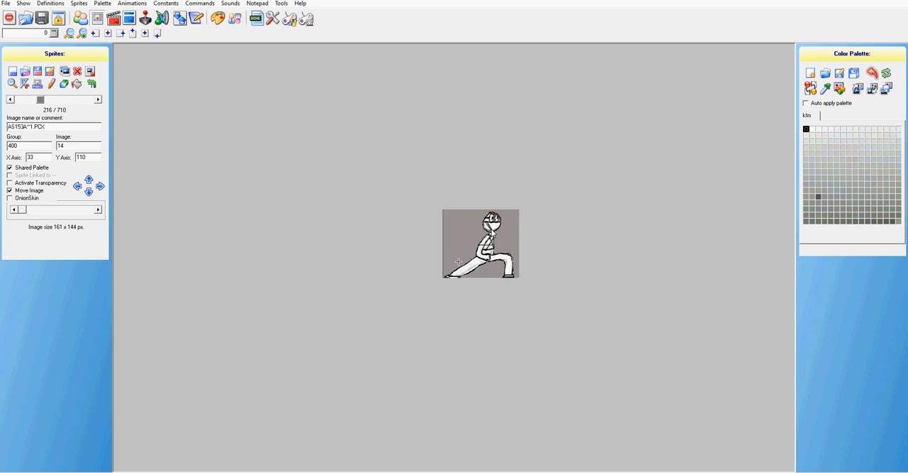
{"action": "left_click_drag", "start_coordinate": [491, 232], "coordinate": [497, 228]}
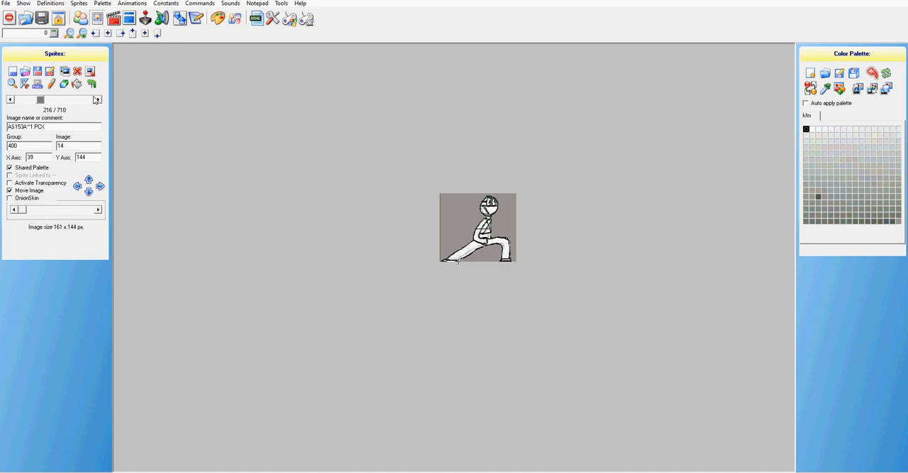
Step: Replace sprites 400,15 and 400,16 with the Asling ground pound image, moving their axes to about 35,142 and 35,144
{"action": "left_click", "coordinate": [97, 100]}
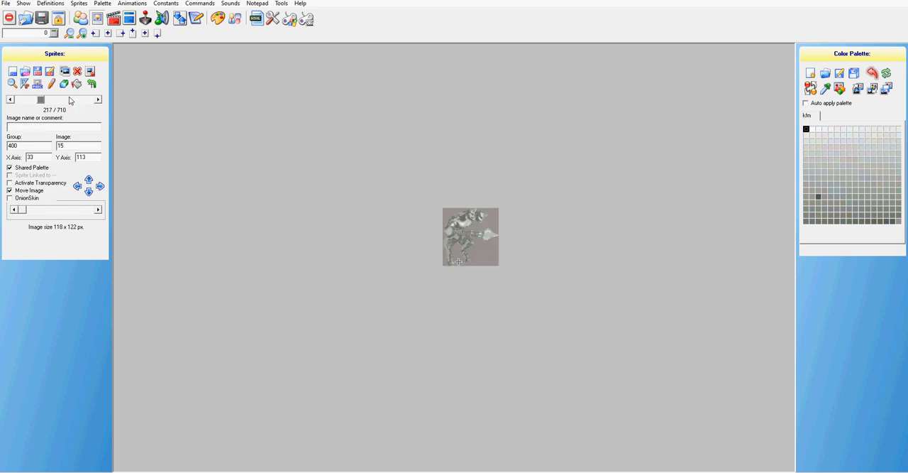
{"action": "left_click", "coordinate": [25, 71]}
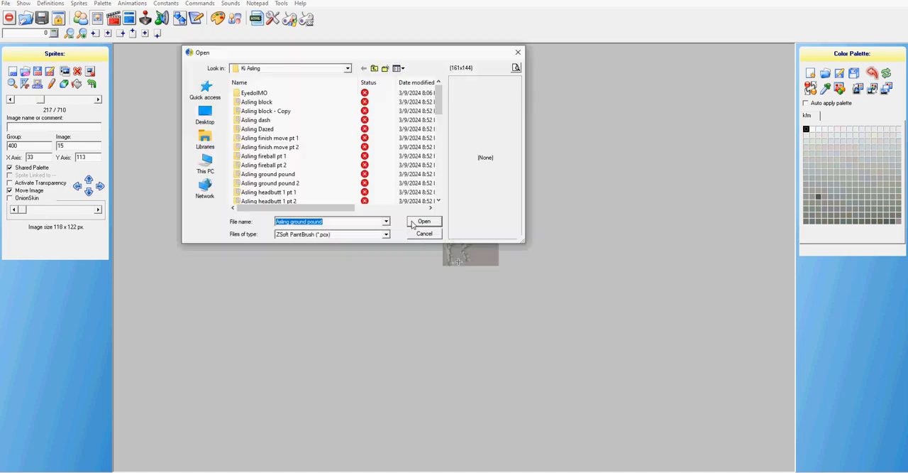
{"action": "left_click", "coordinate": [423, 221]}
{"action": "left_click_drag", "start_coordinate": [463, 239], "coordinate": [462, 224]}
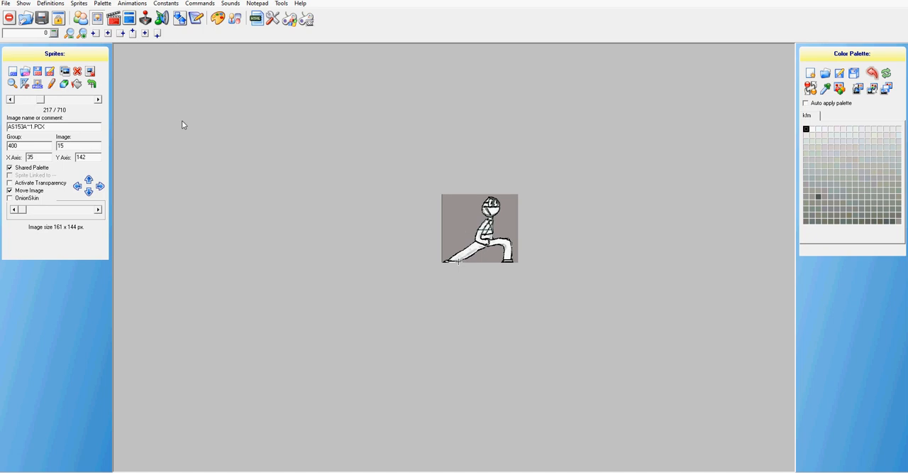
{"action": "left_click", "coordinate": [98, 100]}
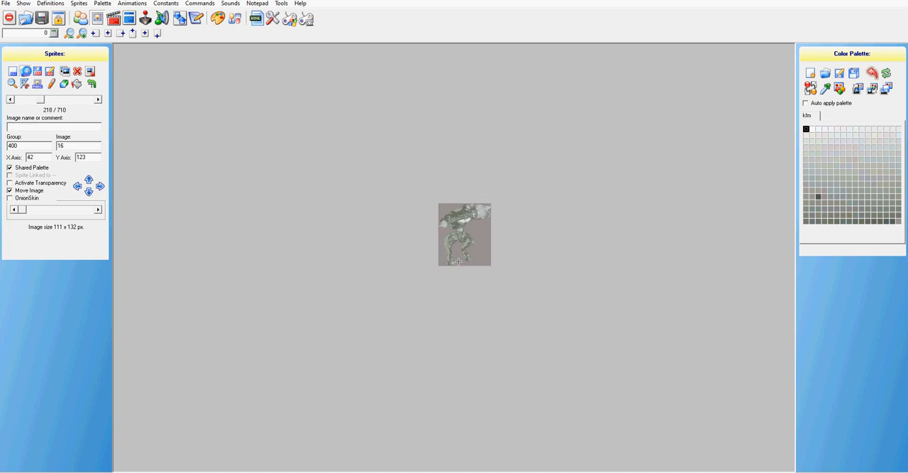
{"action": "left_click", "coordinate": [25, 71]}
{"action": "left_click", "coordinate": [422, 223]}
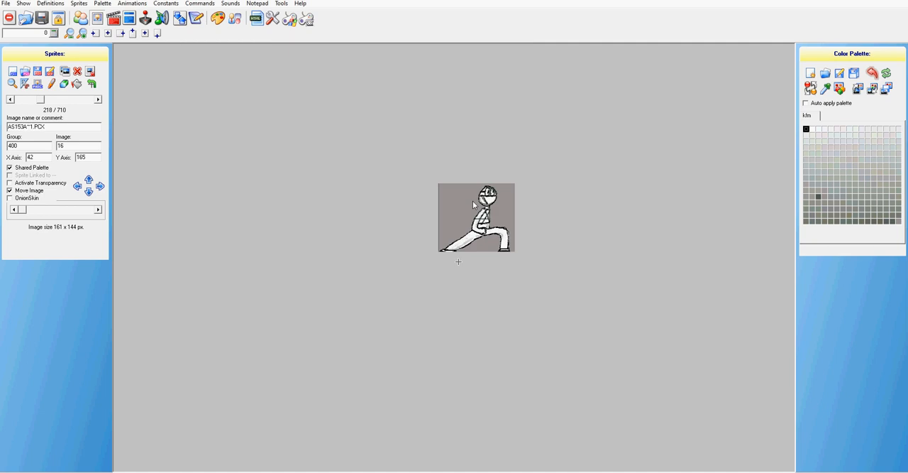
{"action": "left_click_drag", "start_coordinate": [473, 200], "coordinate": [477, 214]}
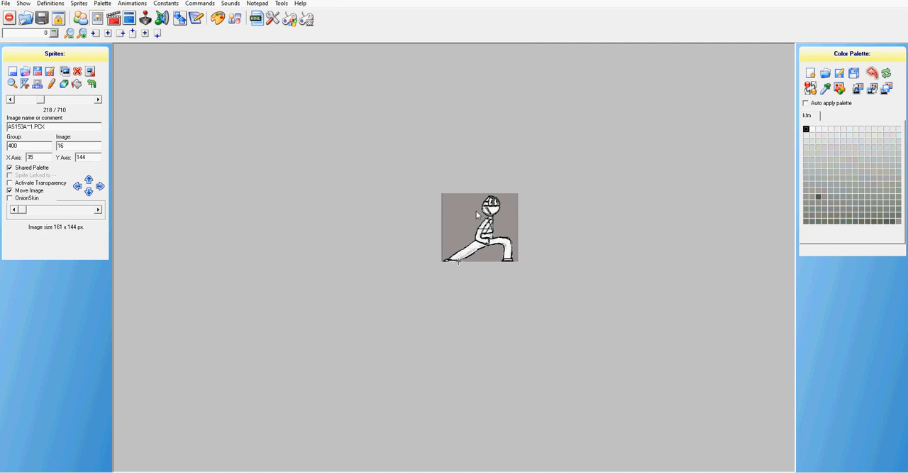
Step: Swap sprite 400,17 for the Asling ground pound image and position its axis at about 36,146
{"action": "left_click", "coordinate": [99, 100]}
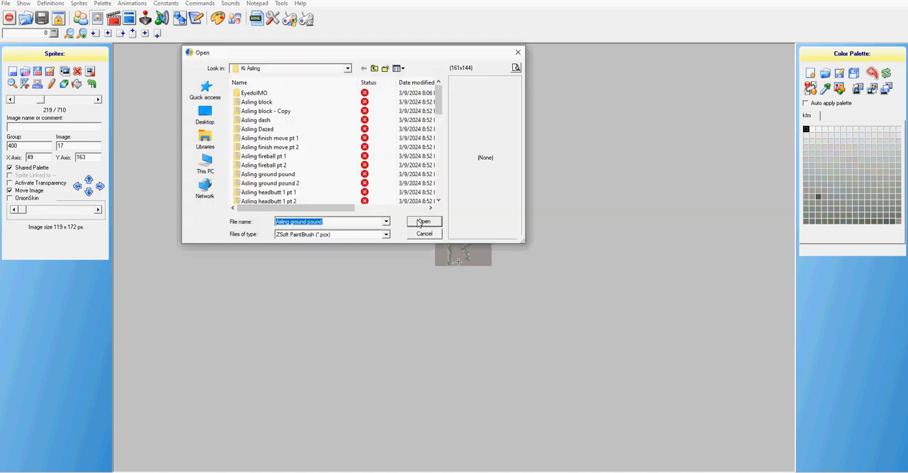
{"action": "left_click", "coordinate": [423, 221]}
{"action": "left_click_drag", "start_coordinate": [481, 227], "coordinate": [488, 227]}
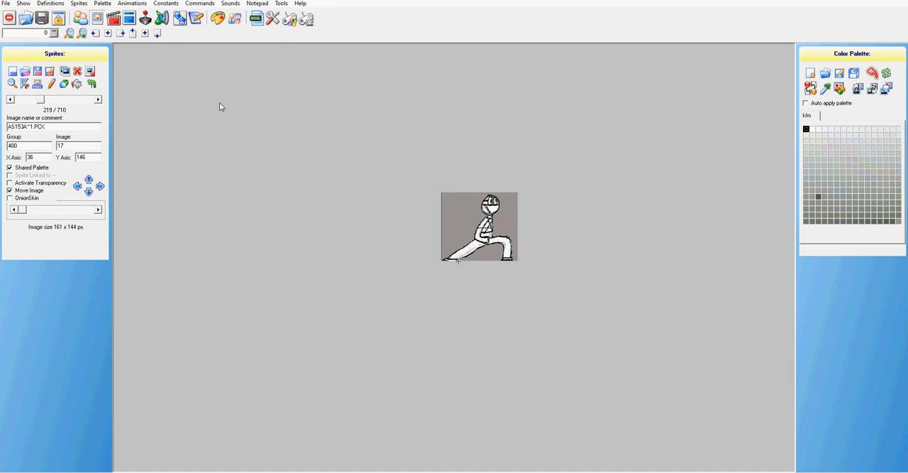
Step: Examine the sprites that follow group 400, through groups 1000 and 1001, and return to sprite 400,17
{"action": "left_click", "coordinate": [99, 100]}
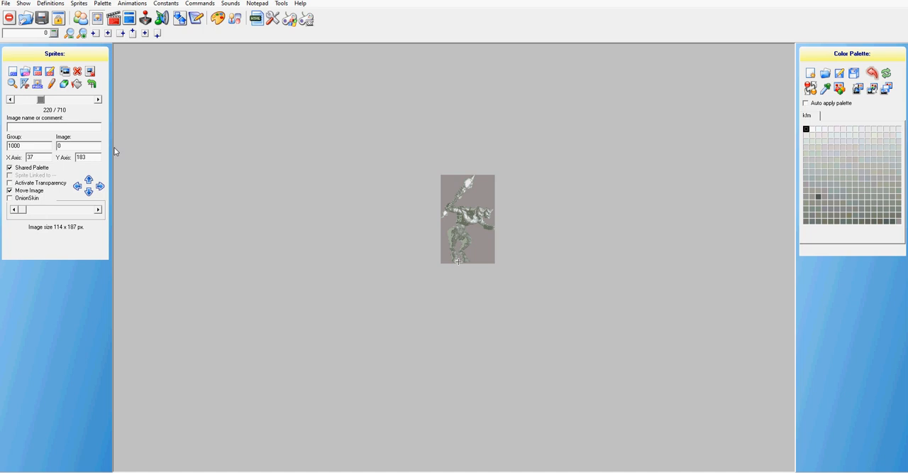
{"action": "left_click", "coordinate": [11, 100]}
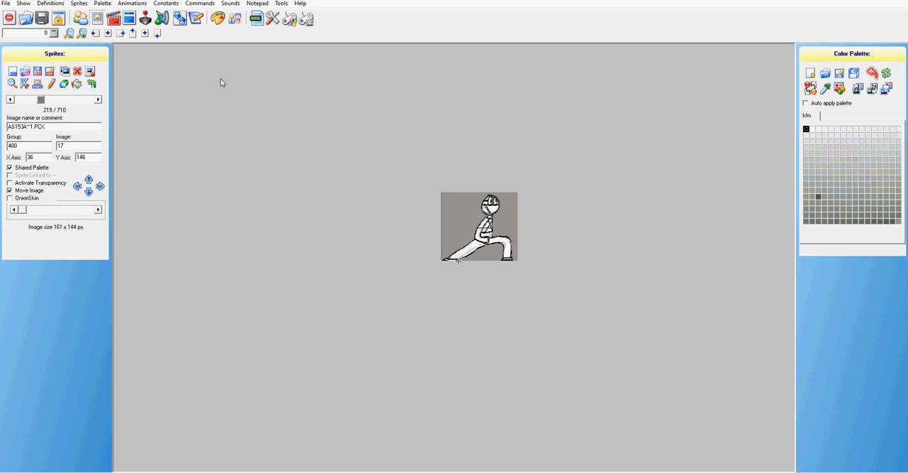
{"action": "left_click", "coordinate": [99, 100]}
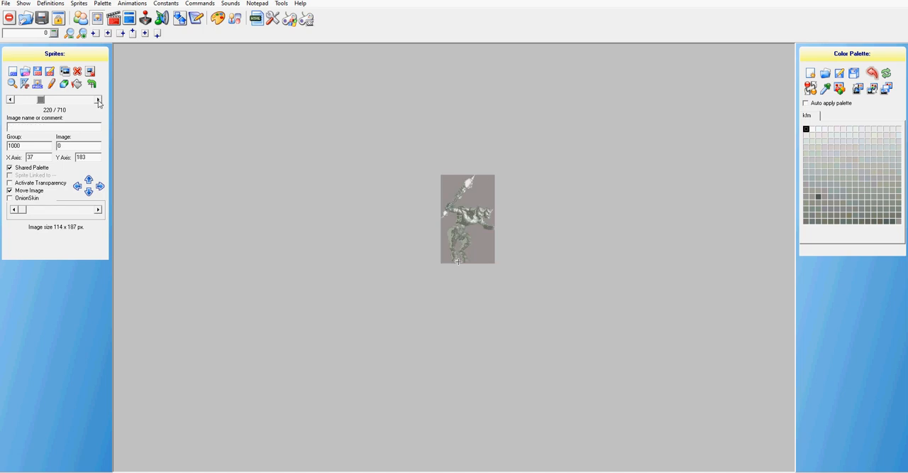
{"action": "left_click", "coordinate": [99, 100]}
{"action": "left_click", "coordinate": [98, 101]}
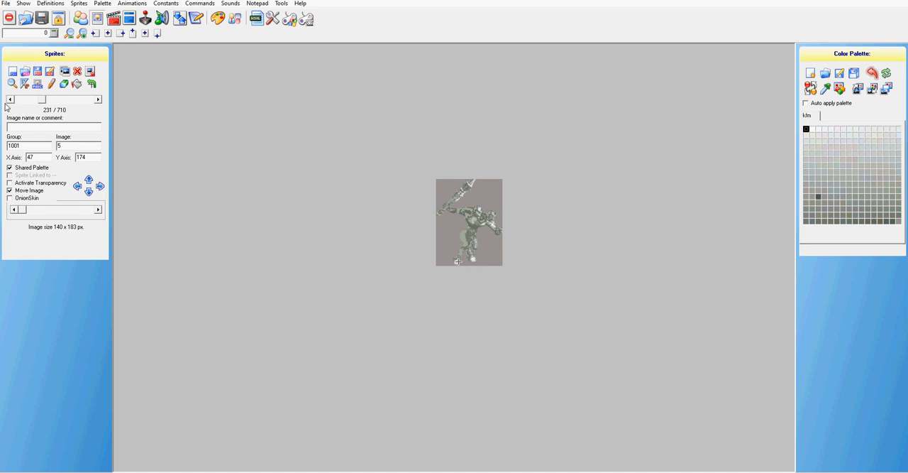
{"action": "left_click", "coordinate": [10, 100]}
{"action": "left_click", "coordinate": [10, 100]}
{"action": "left_click", "coordinate": [10, 100]}
{"action": "left_click", "coordinate": [10, 100]}
{"action": "left_click", "coordinate": [10, 100]}
{"action": "left_click", "coordinate": [10, 100]}
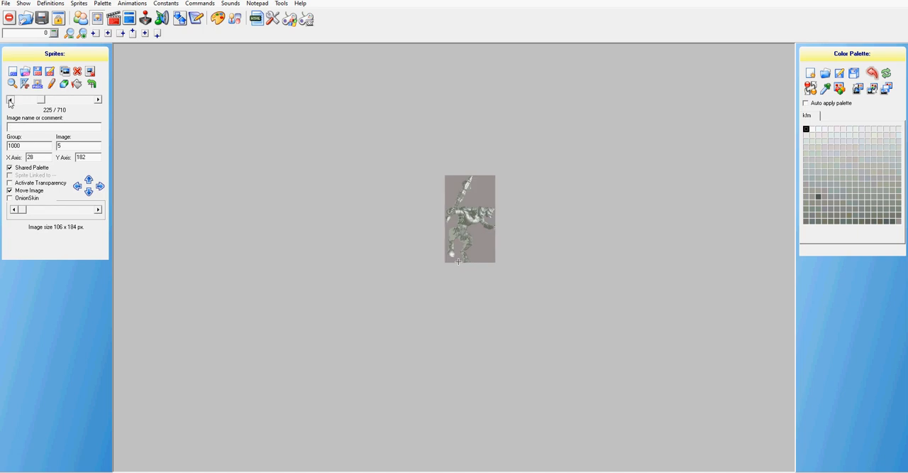
{"action": "left_click", "coordinate": [10, 100]}
{"action": "left_click", "coordinate": [10, 100]}
{"action": "left_click", "coordinate": [10, 100]}
{"action": "left_click", "coordinate": [9, 100]}
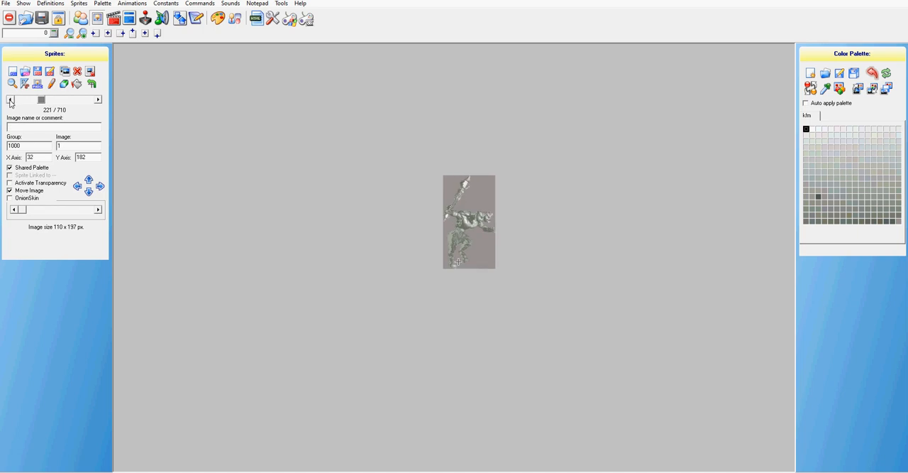
{"action": "left_click", "coordinate": [10, 100]}
{"action": "left_click", "coordinate": [11, 100]}
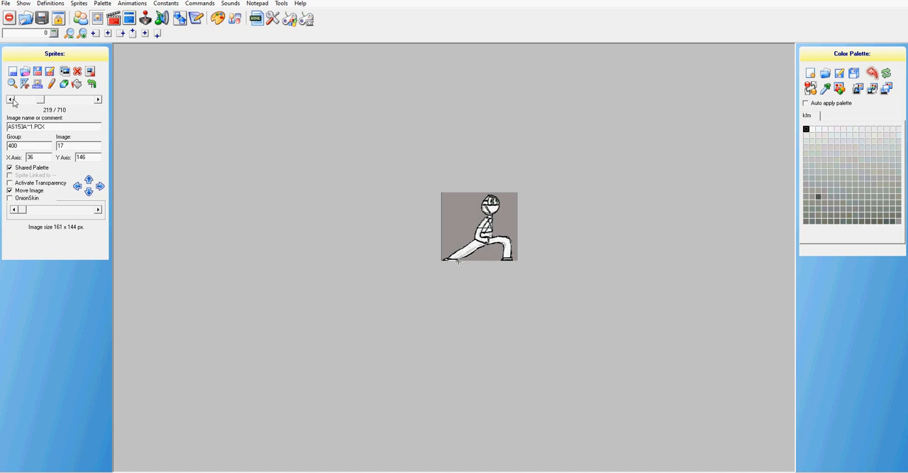
Step: Replace sprite 1000,0 with the Asling recharge image and move its axis to about 40,193 at the feet
{"action": "left_click", "coordinate": [98, 100]}
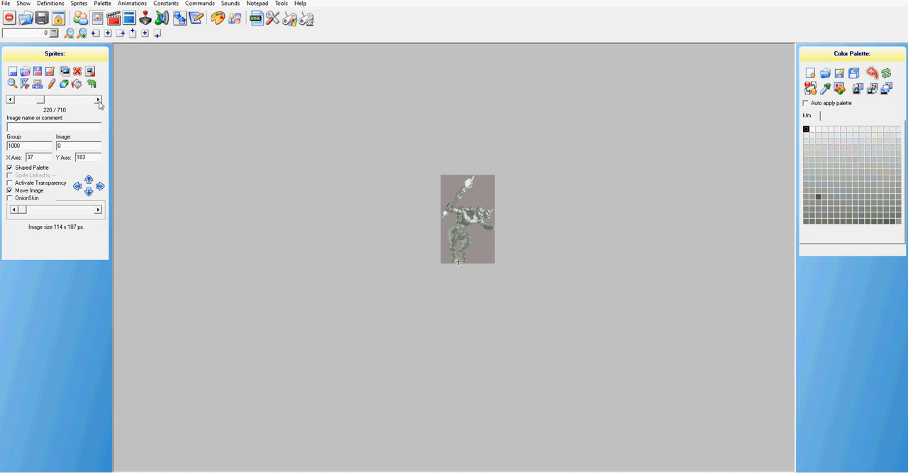
{"action": "left_click", "coordinate": [25, 74]}
{"action": "scroll", "coordinate": [333, 149], "scroll_direction": "down", "scroll_amount": 3}
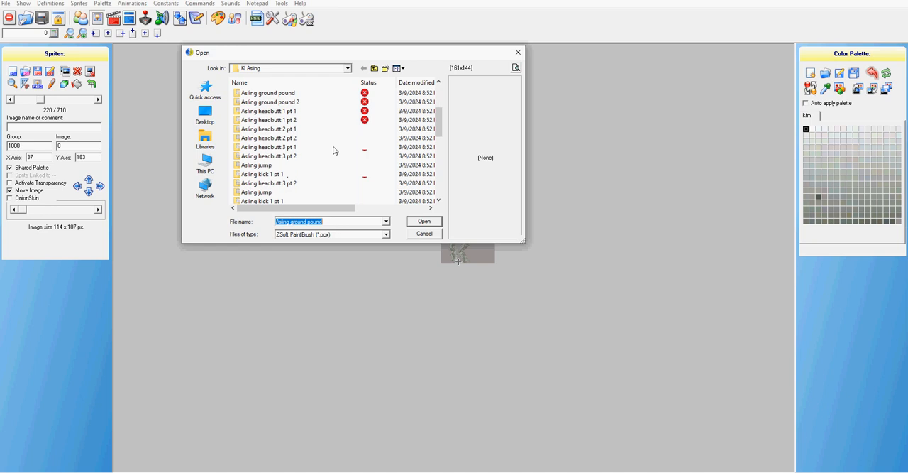
{"action": "scroll", "coordinate": [337, 150], "scroll_direction": "down", "scroll_amount": 5}
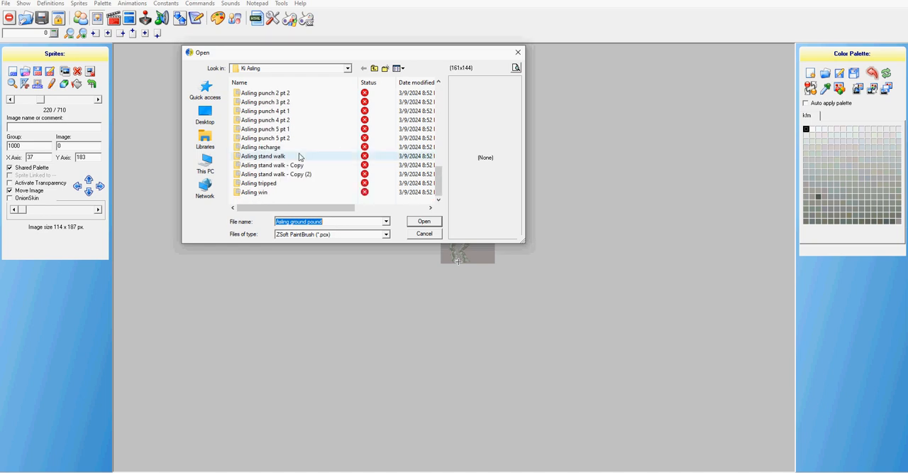
{"action": "left_click", "coordinate": [273, 147]}
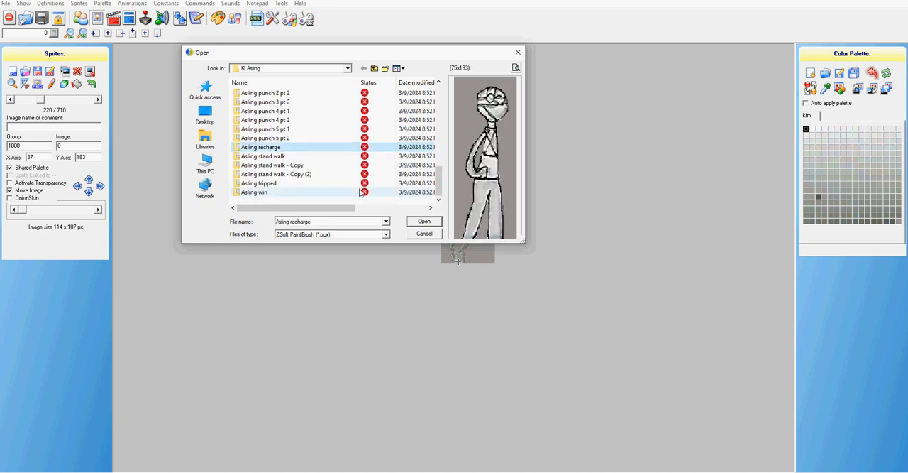
{"action": "left_click", "coordinate": [428, 223]}
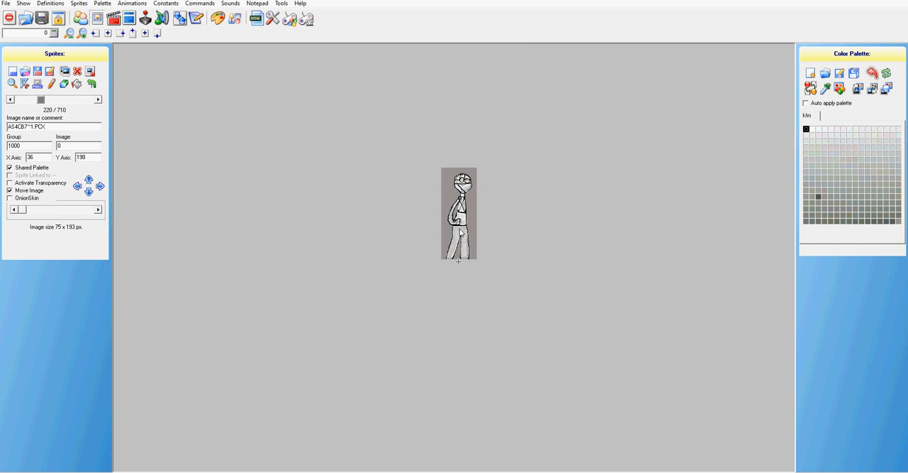
{"action": "left_click_drag", "start_coordinate": [460, 232], "coordinate": [459, 236]}
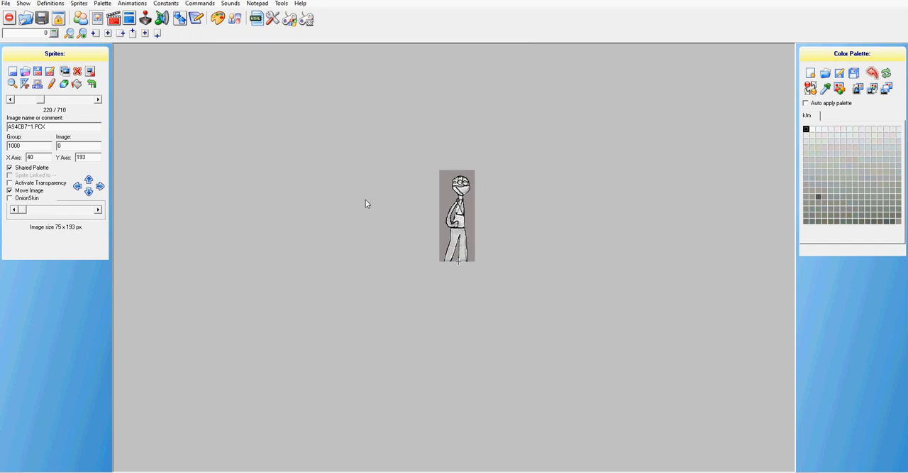
Step: Replace sprite 1000,1 with the Asling recharge image and move its axis to about 39,192 at the feet
{"action": "left_click", "coordinate": [98, 100]}
{"action": "left_click", "coordinate": [18, 69]}
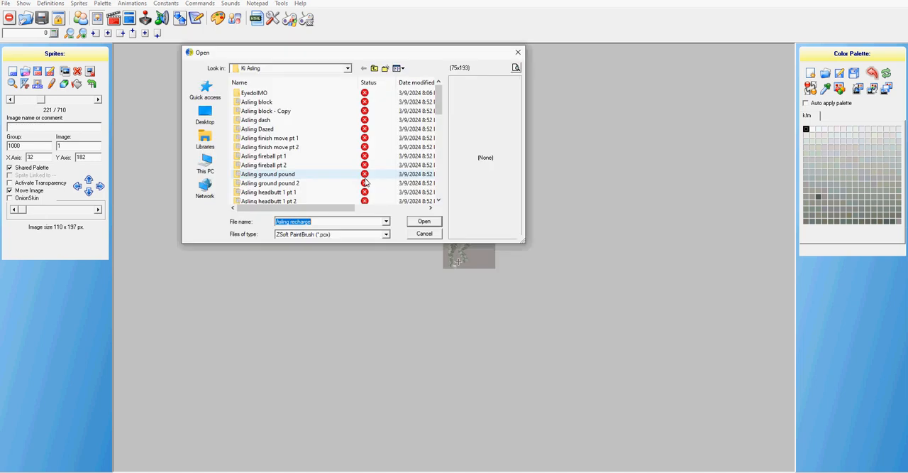
{"action": "left_click", "coordinate": [424, 221]}
{"action": "left_click_drag", "start_coordinate": [496, 248], "coordinate": [464, 227]}
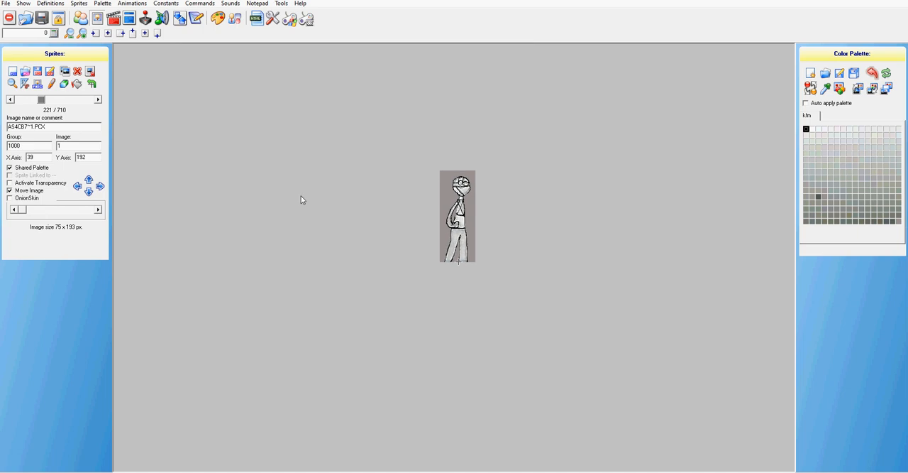
Step: Replace sprite 1000,2 with the Asling recharge image and move its axis to about 39,189 at the feet
{"action": "left_click", "coordinate": [98, 100]}
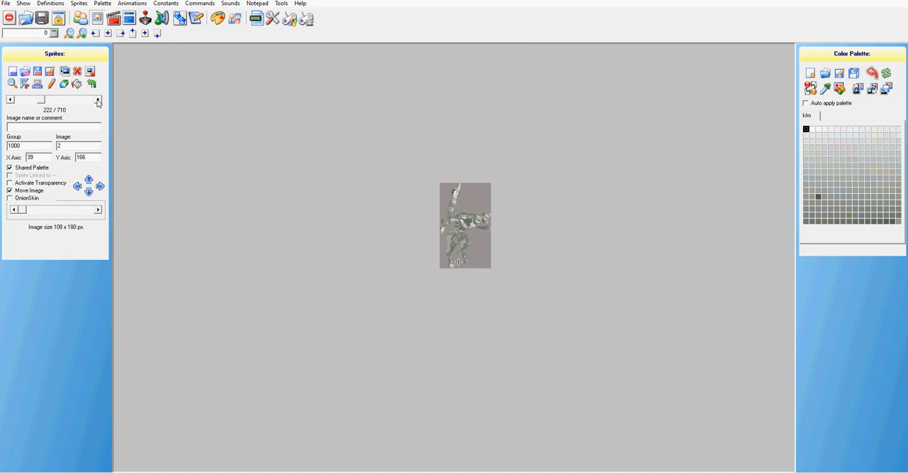
{"action": "left_click", "coordinate": [39, 80]}
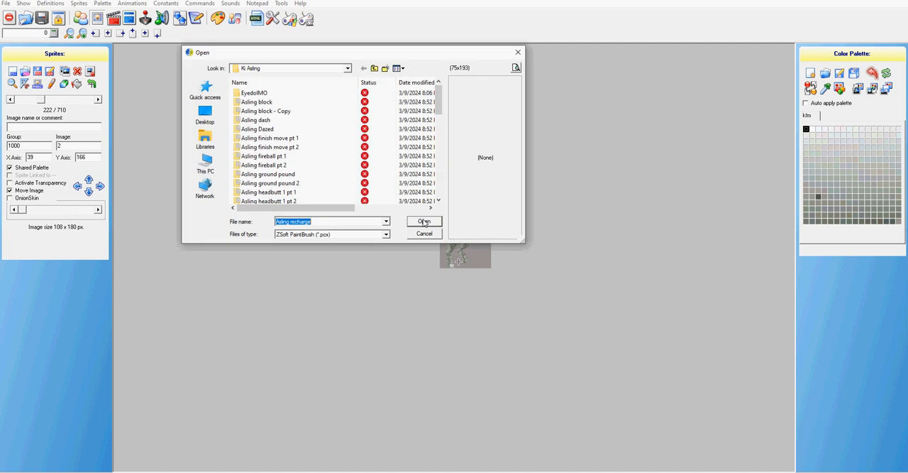
{"action": "left_click", "coordinate": [424, 222]}
{"action": "left_click_drag", "start_coordinate": [462, 229], "coordinate": [461, 218]}
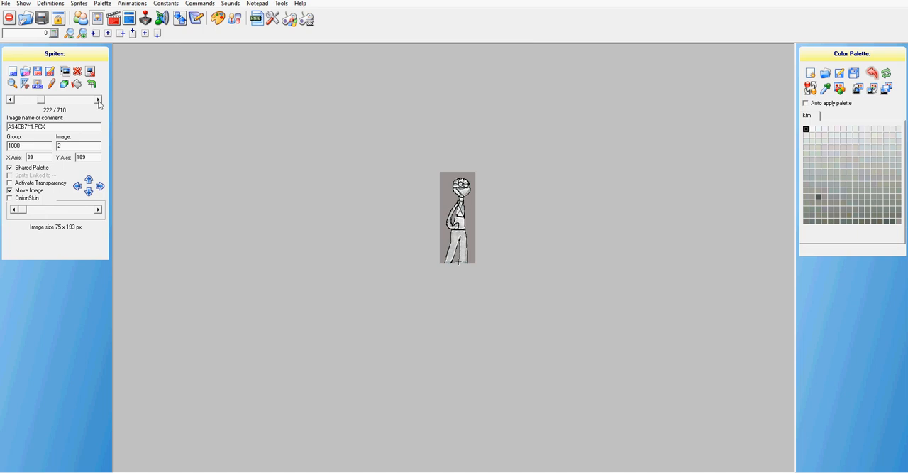
Step: Replace sprite 1000,3 with the Asling recharge image and move its axis to about 40,192 at the feet
{"action": "left_click", "coordinate": [98, 101]}
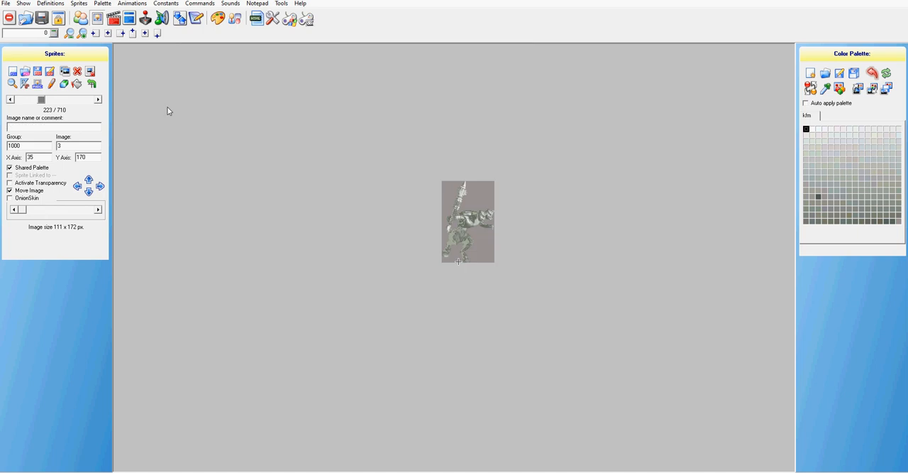
{"action": "left_click", "coordinate": [25, 72]}
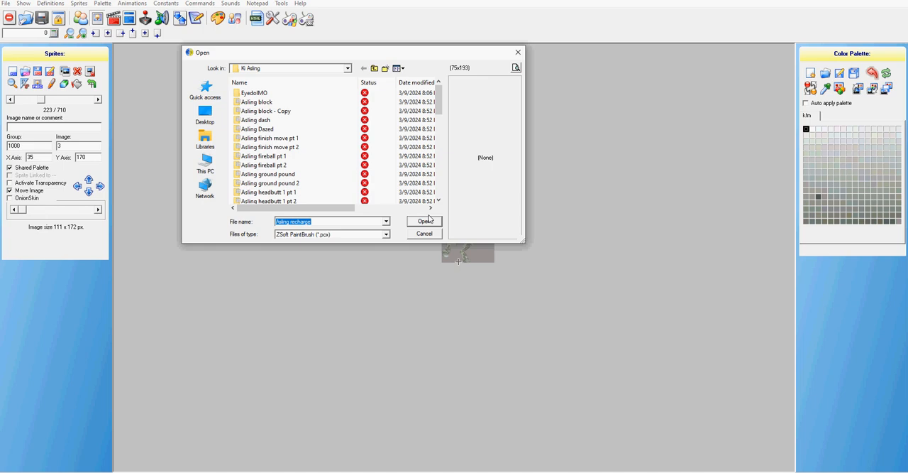
{"action": "left_click", "coordinate": [426, 221]}
{"action": "left_click_drag", "start_coordinate": [460, 228], "coordinate": [457, 218]}
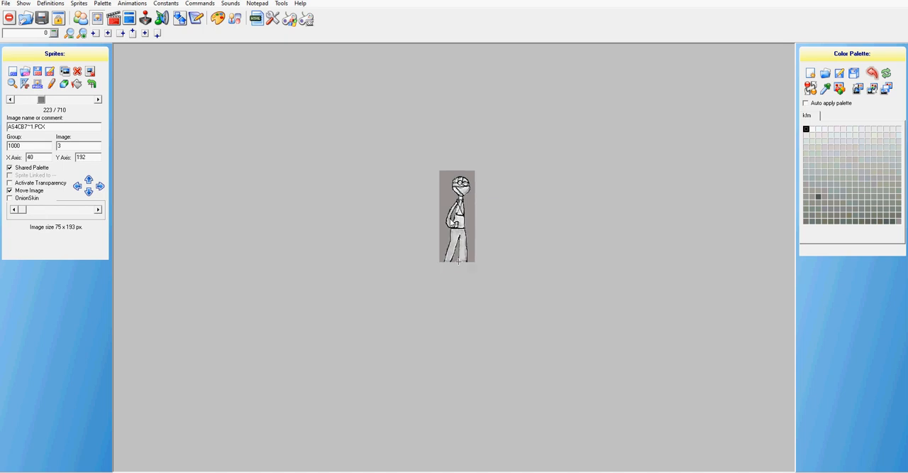
Step: Replace sprite 1000,4 with the Asling recharge image and move its axis to about 41,192 at the feet
{"action": "left_click", "coordinate": [98, 100]}
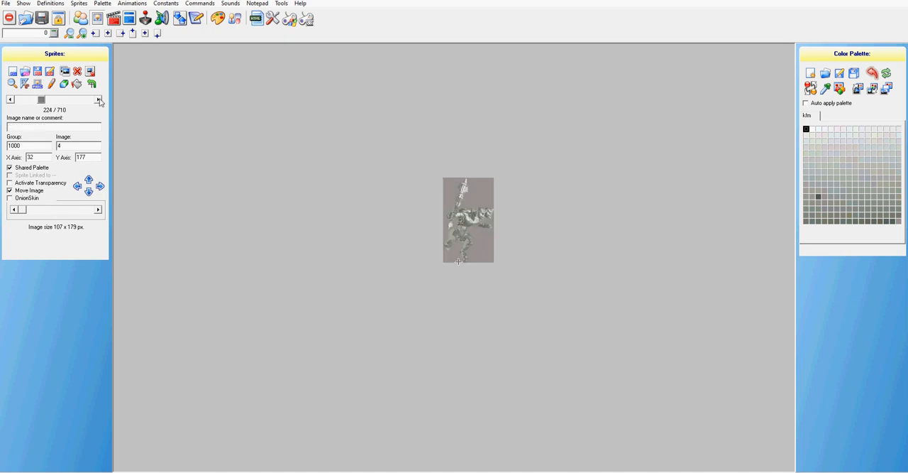
{"action": "left_click", "coordinate": [39, 86]}
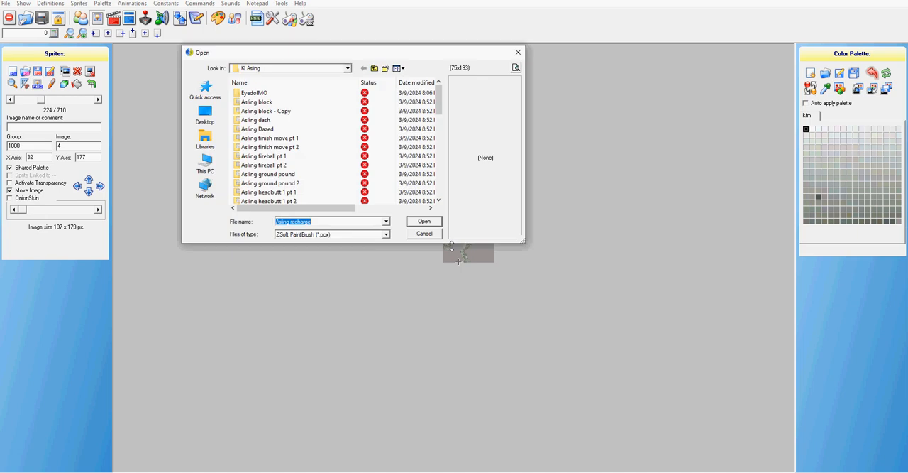
{"action": "key", "text": "Return"}
{"action": "left_click_drag", "start_coordinate": [482, 246], "coordinate": [467, 232]}
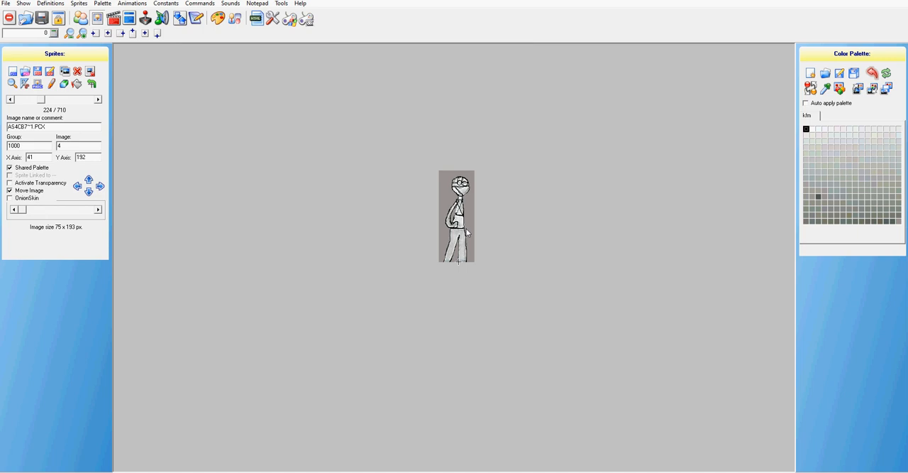
Step: Replace sprite 1000,5 with the Asling recharge image and move its axis to about 40,191 at the feet
{"action": "left_click", "coordinate": [97, 100]}
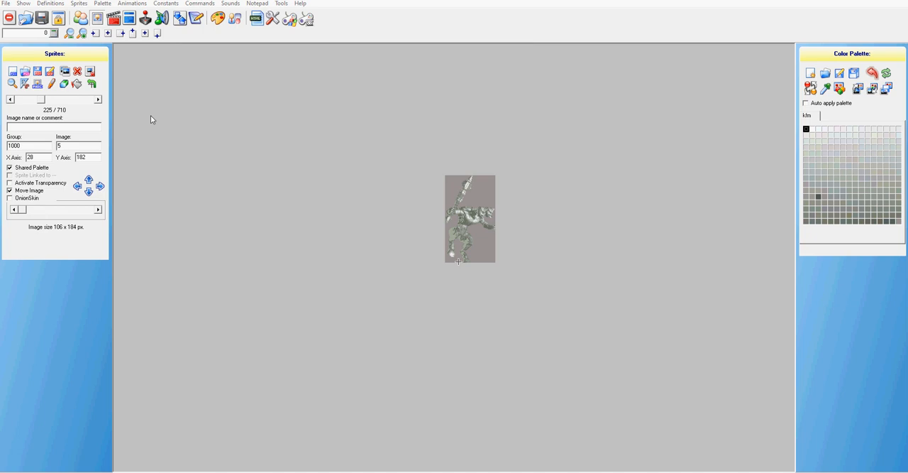
{"action": "key", "text": "Insert"}
{"action": "left_click", "coordinate": [423, 221]}
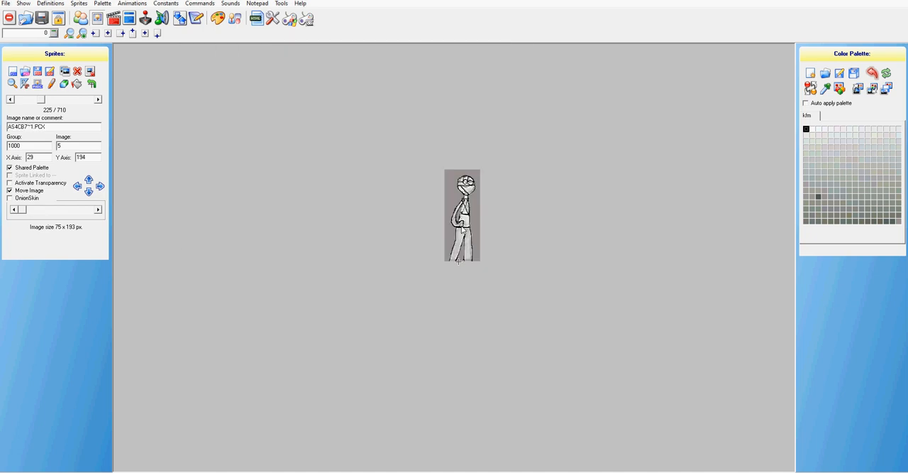
{"action": "left_click_drag", "start_coordinate": [462, 229], "coordinate": [457, 229]}
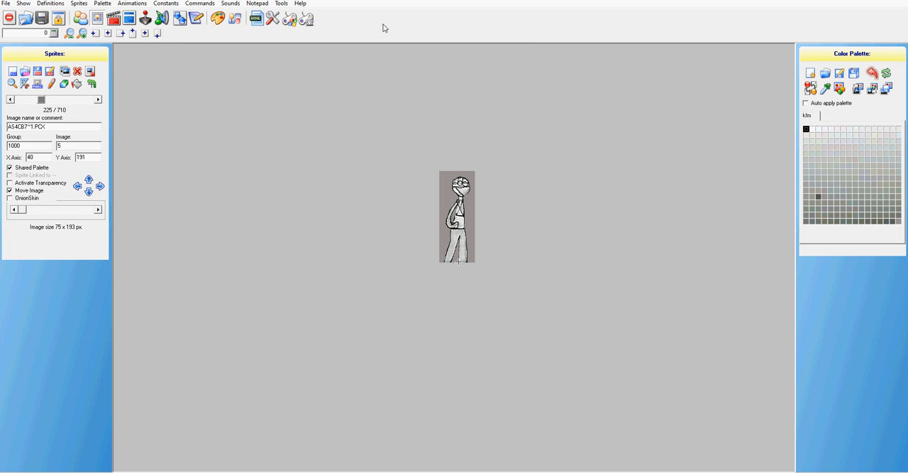
{"action": "left_click", "coordinate": [99, 100]}
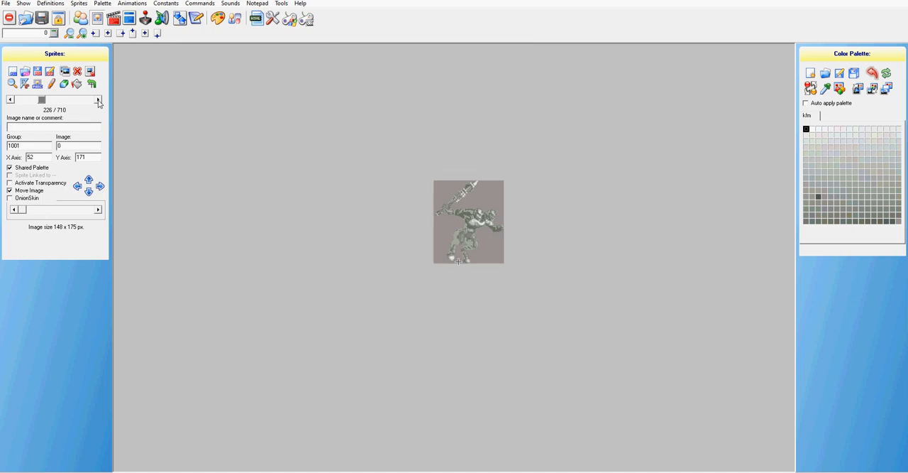
{"action": "left_click", "coordinate": [10, 101]}
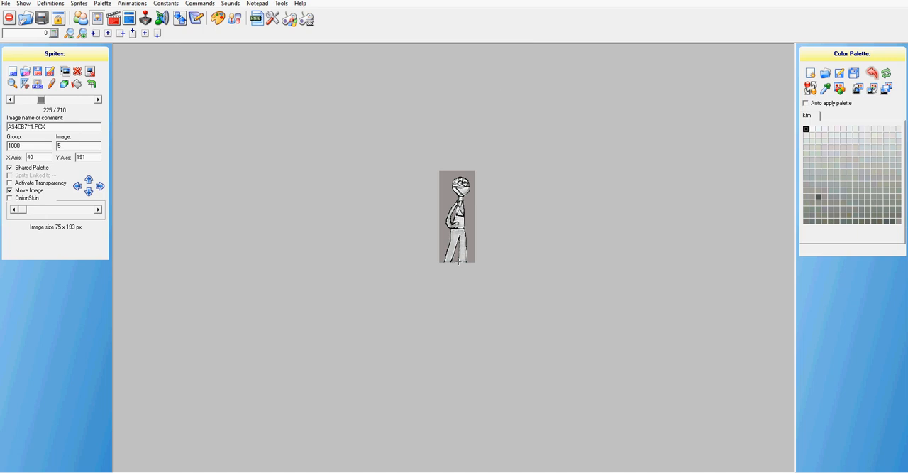
{"action": "key", "text": "alt+Tab"}
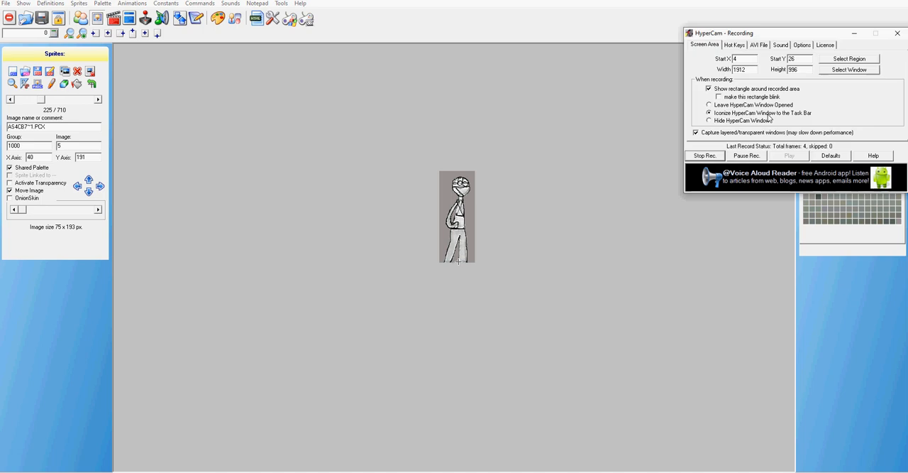